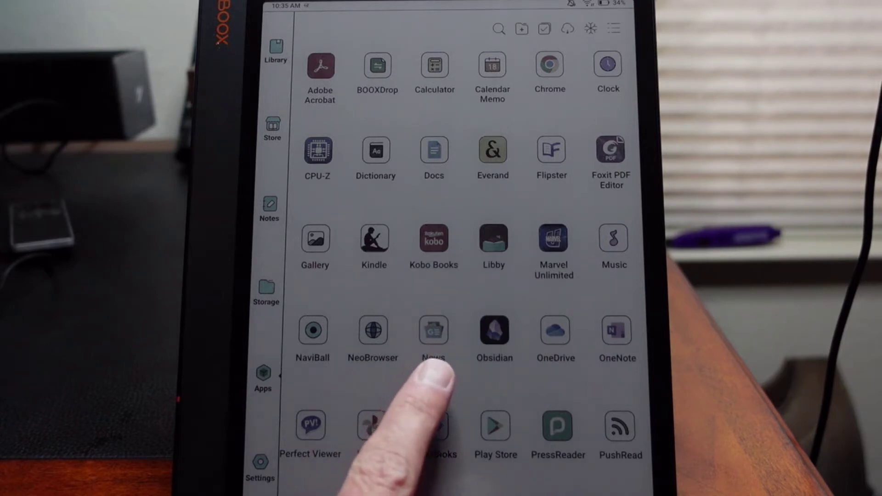
# Launch Google News from the BOOX Apps grid, showing Top stories and local news
pyautogui.click(433, 331)
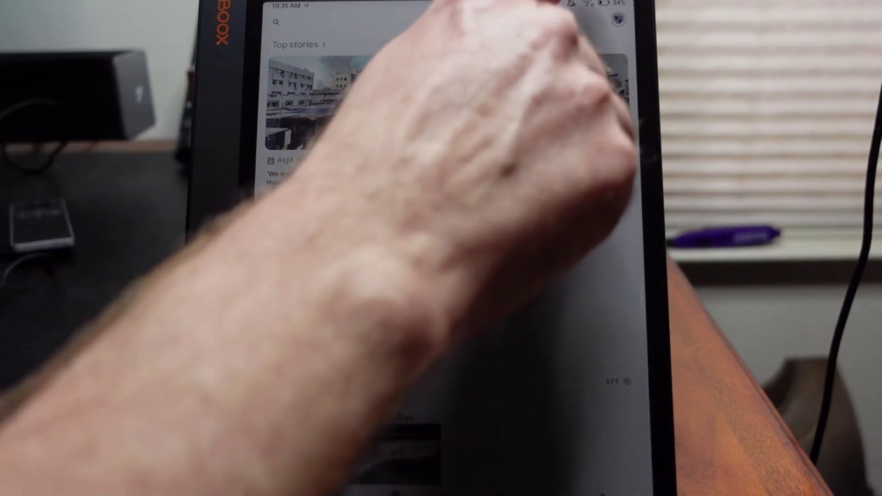
# Open the E Ink Center Optimize settings for Google News, showing DPI 200
pyautogui.moveTo(579, 6); pyautogui.dragTo(544, 173)
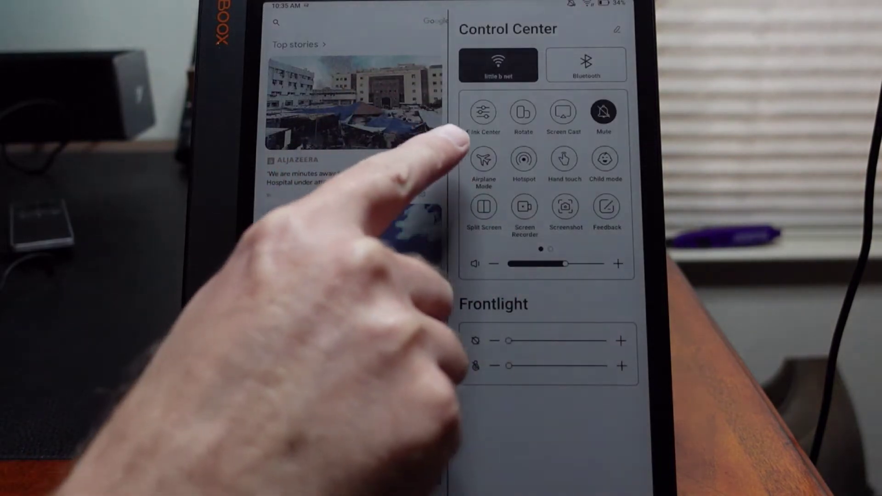
pyautogui.click(482, 114)
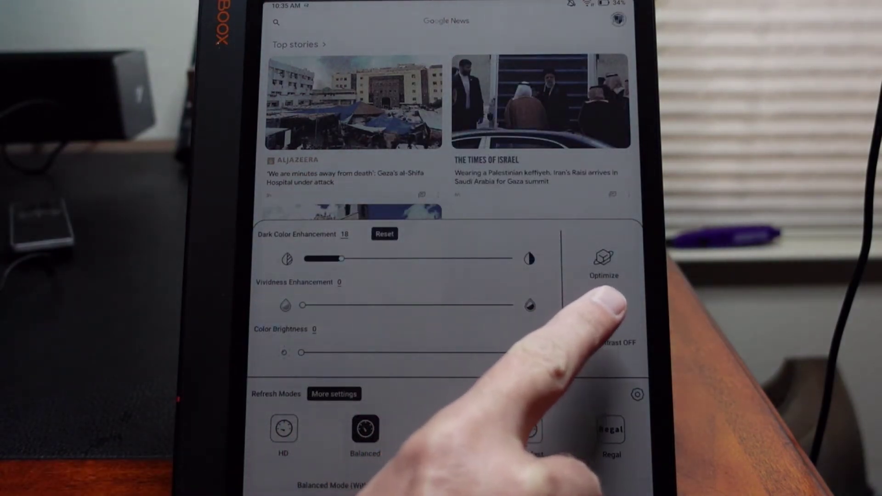
pyautogui.click(604, 260)
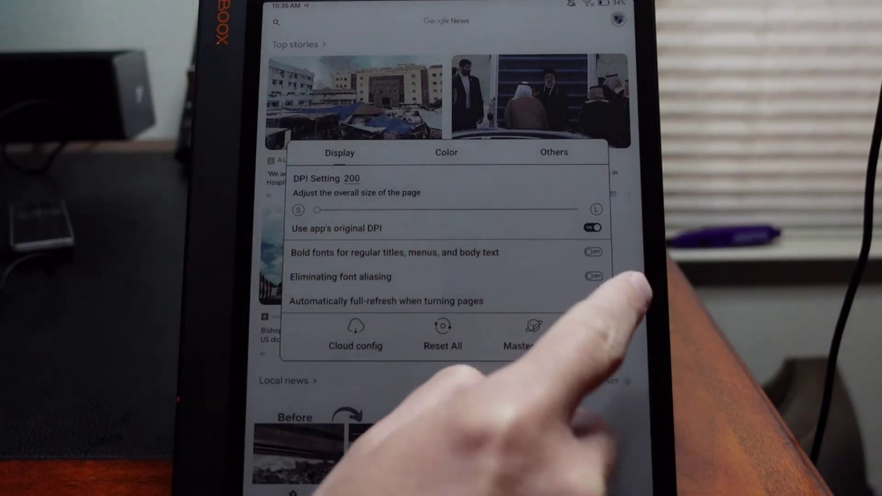
# Turn off 'Use app's original DPI' for Google News and close the settings
pyautogui.click(593, 228)
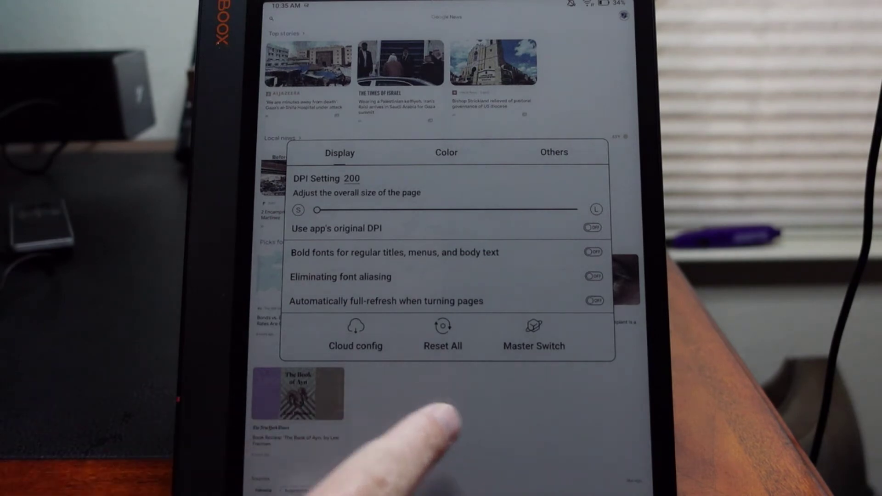
pyautogui.click(444, 415)
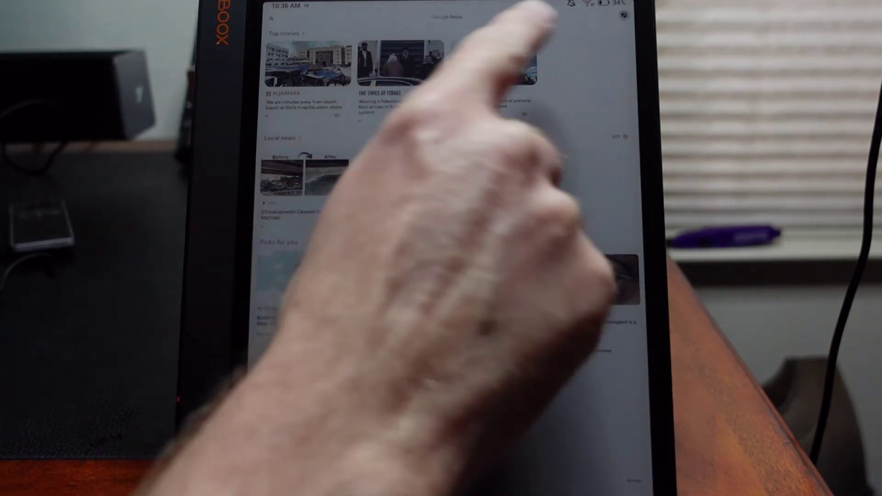
# Drag the Google News DPI Setting slider to the maximum 640 and close Optimize
pyautogui.moveTo(561, 9); pyautogui.dragTo(496, 193)
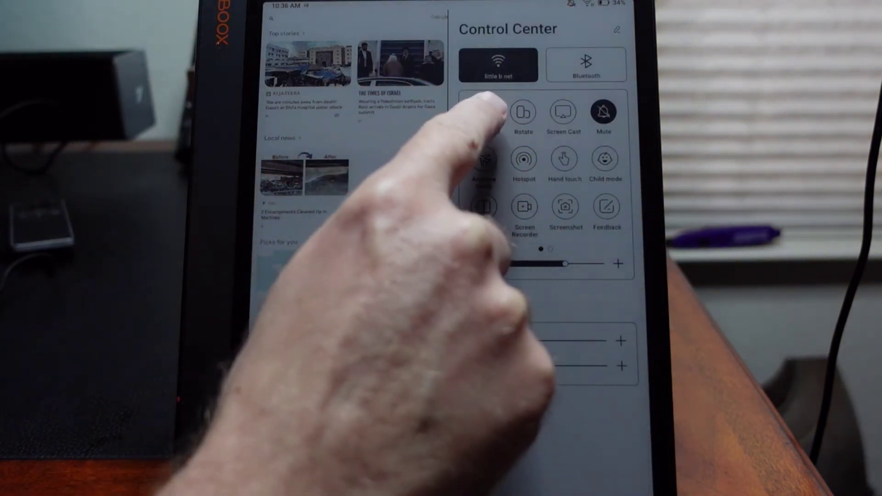
pyautogui.click(484, 111)
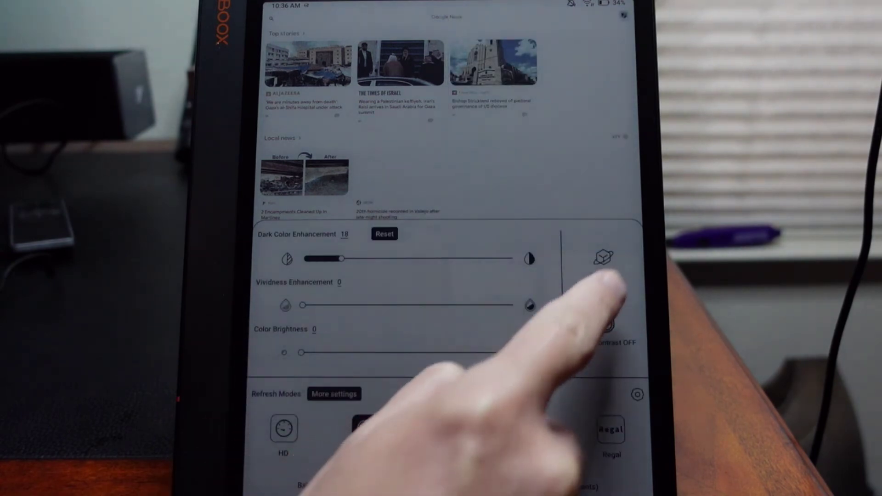
pyautogui.click(603, 261)
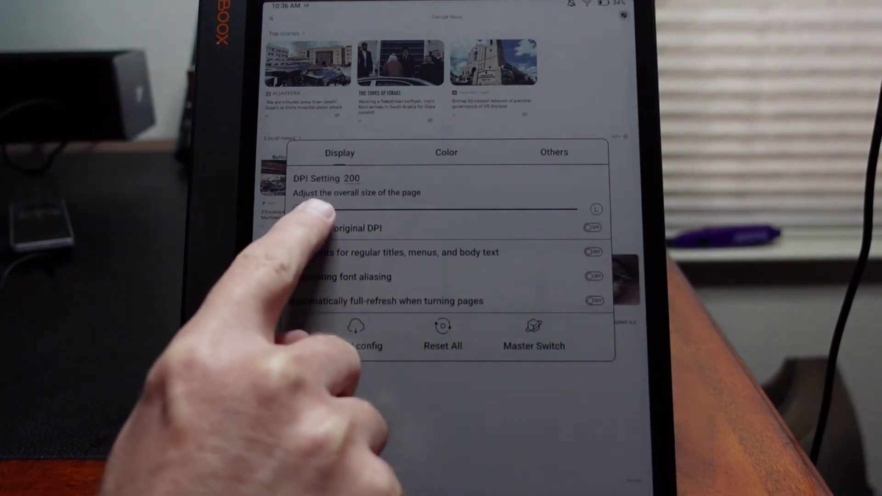
pyautogui.moveTo(314, 207); pyautogui.dragTo(578, 209)
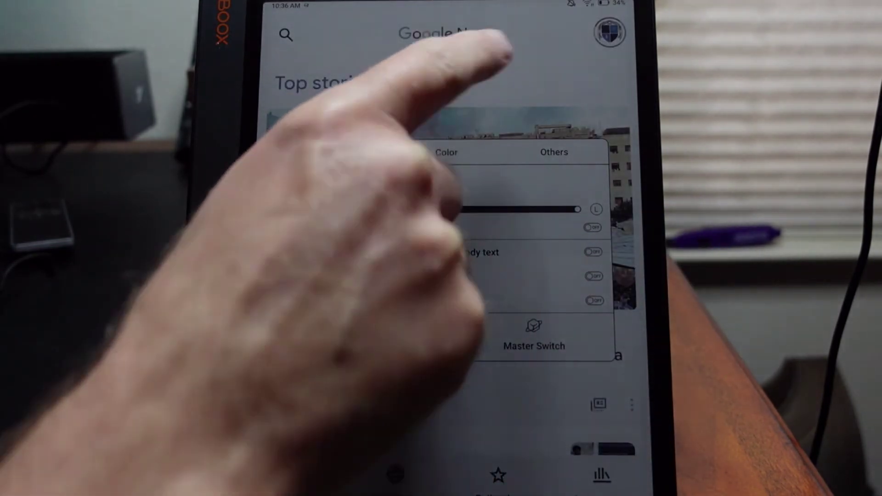
pyautogui.click(476, 54)
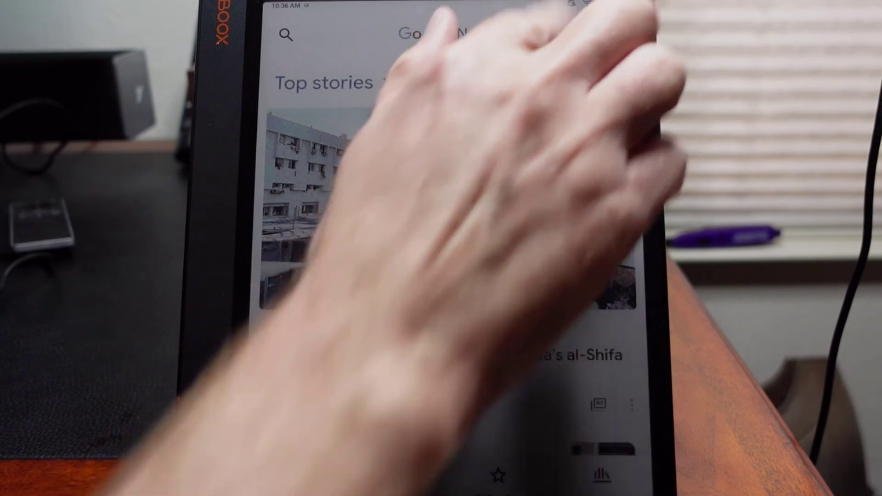
# Reopen the Google News Optimize settings to verify DPI 640 with original DPI off
pyautogui.moveTo(593, 7); pyautogui.dragTo(482, 324)
pyautogui.click(483, 113)
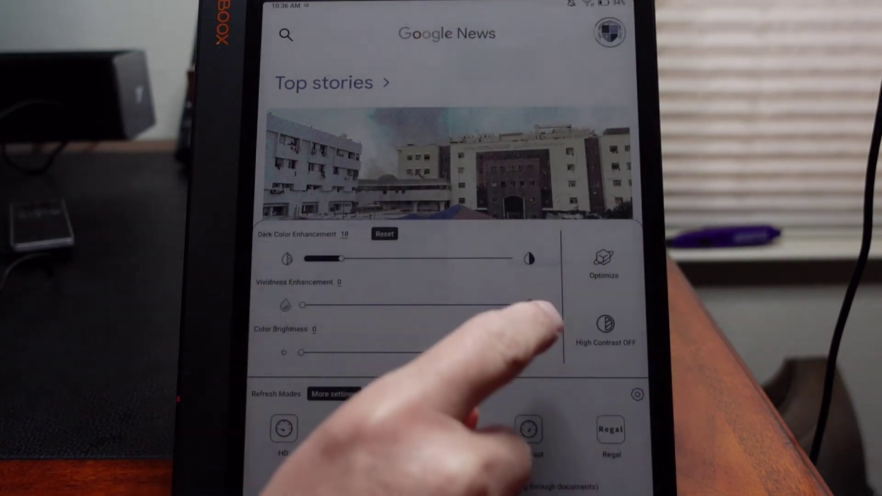
pyautogui.click(603, 261)
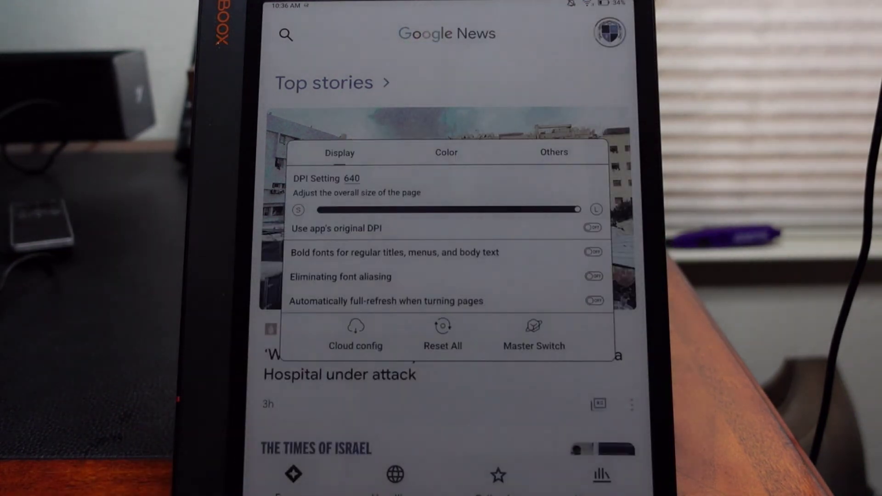